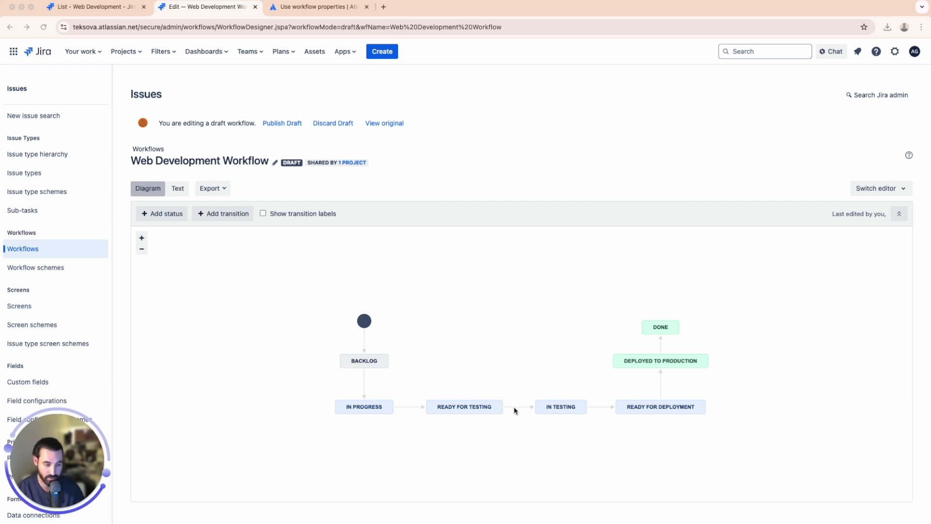
left_click(473, 409)
left_click(558, 442)
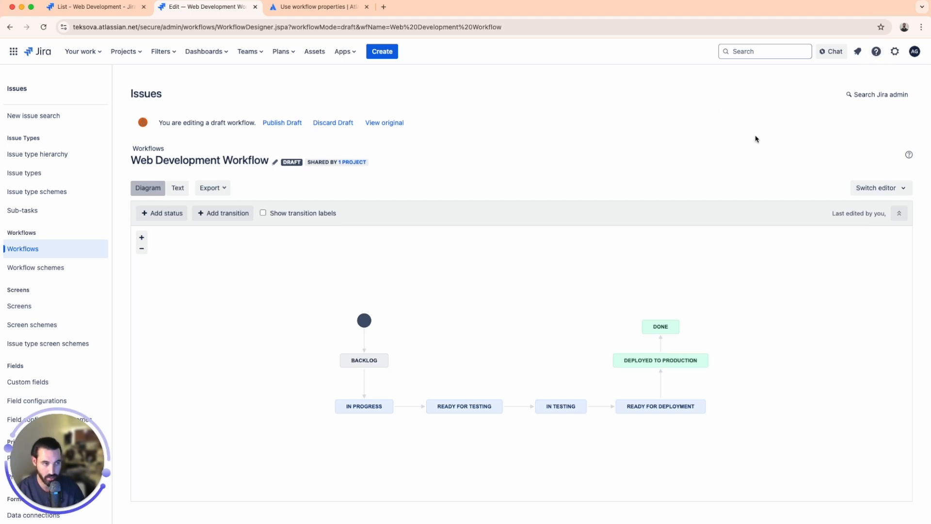
- Open Atlassian user management from the Jira settings in a separate browser tab and switch to it
left_click(896, 53)
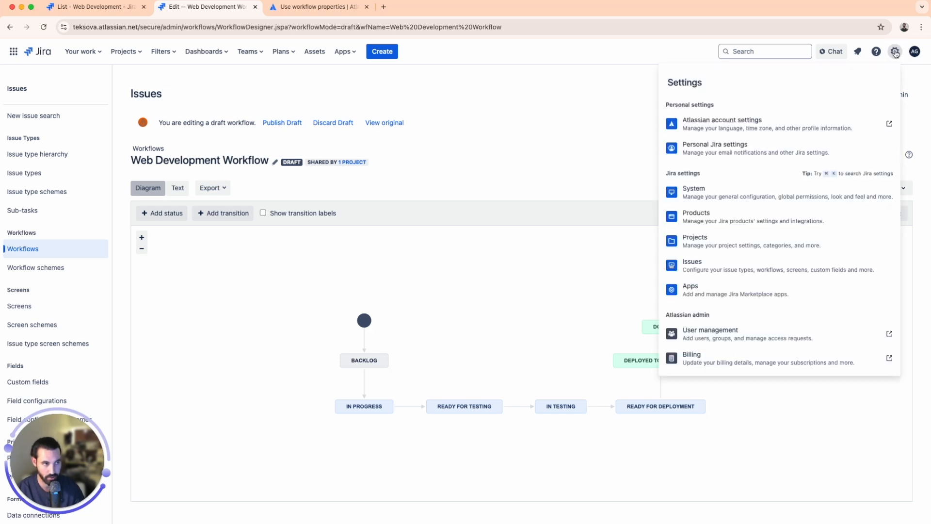
right_click(724, 335)
left_click(735, 335)
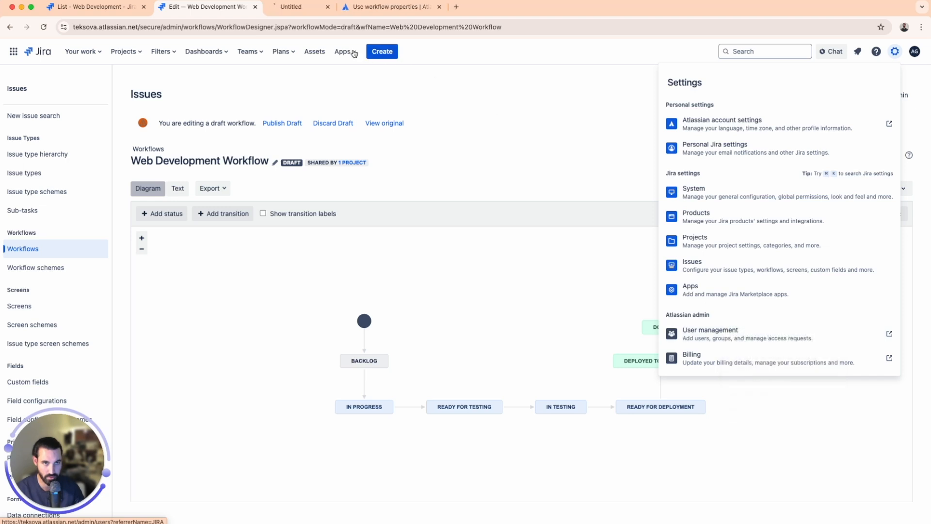
left_click(304, 6)
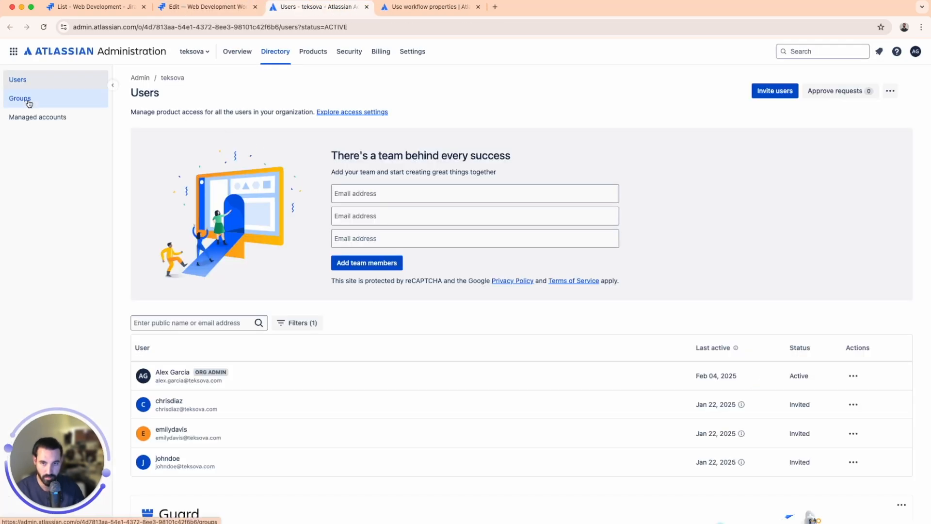
- Search the organization's groups for "qa" and open the QA Testers group's details to check its members
left_click(28, 101)
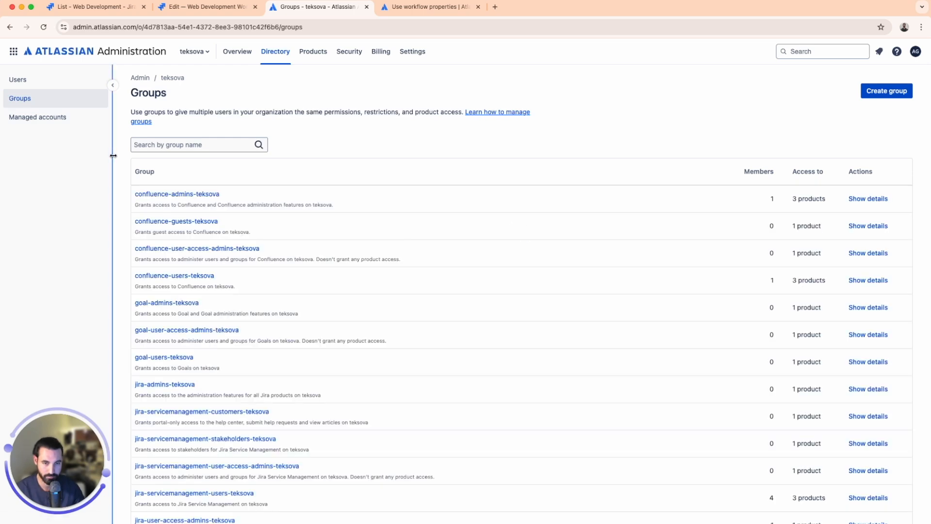
scroll(187, 144, "down", 1)
left_click(187, 144)
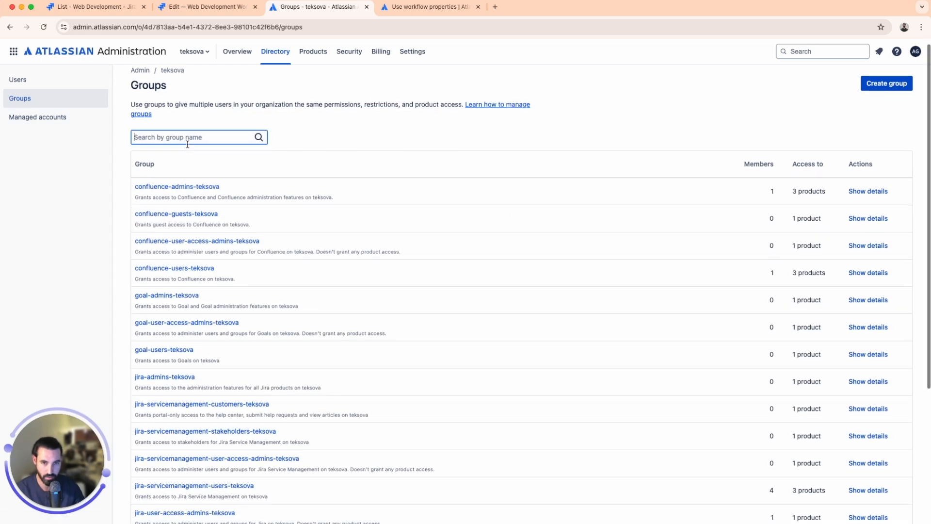
type("qa")
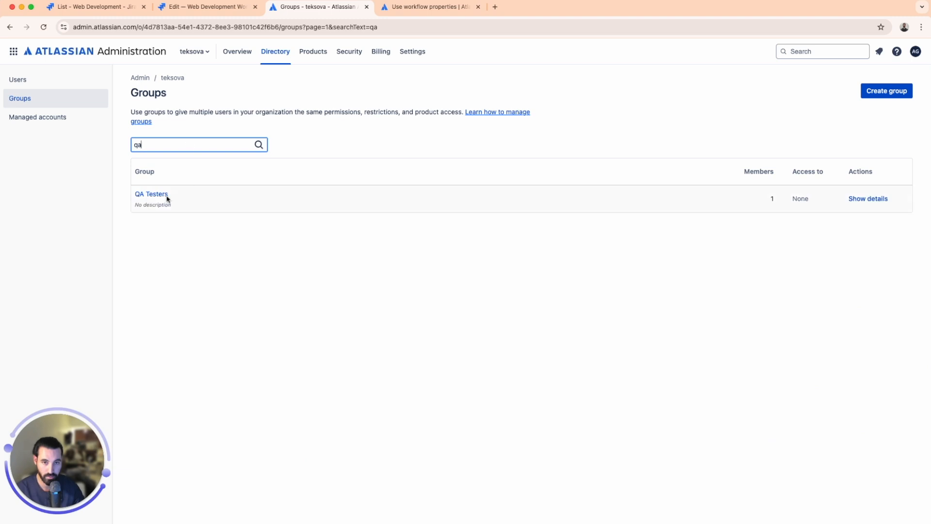
left_click(853, 200)
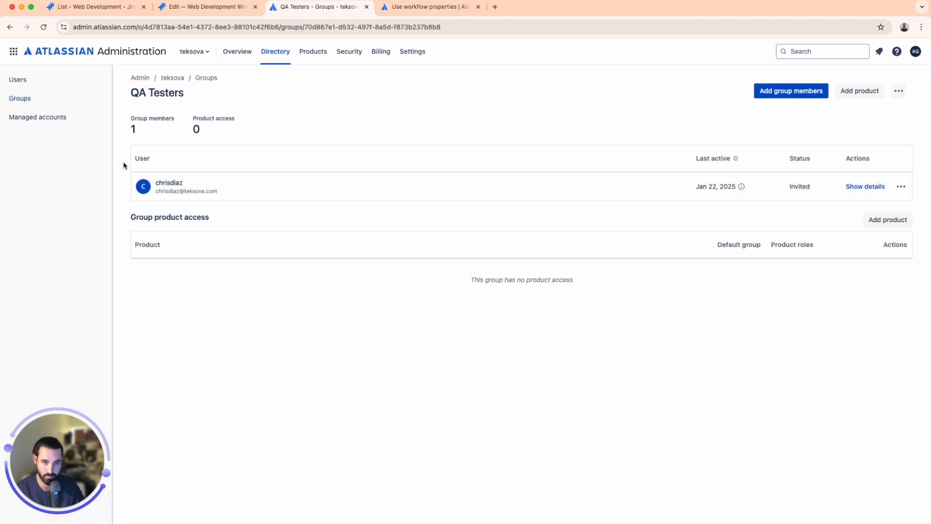
left_click_drag(233, 190, 129, 182)
left_click(309, 134)
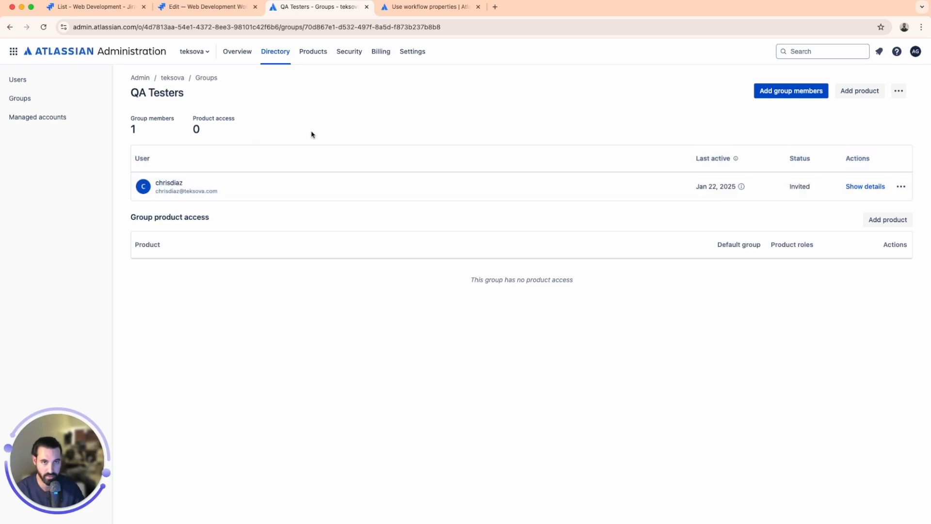
- Return to the Web Development Workflow draft and open the properties of the transition from Ready for Testing to In Testing
left_click(229, 7)
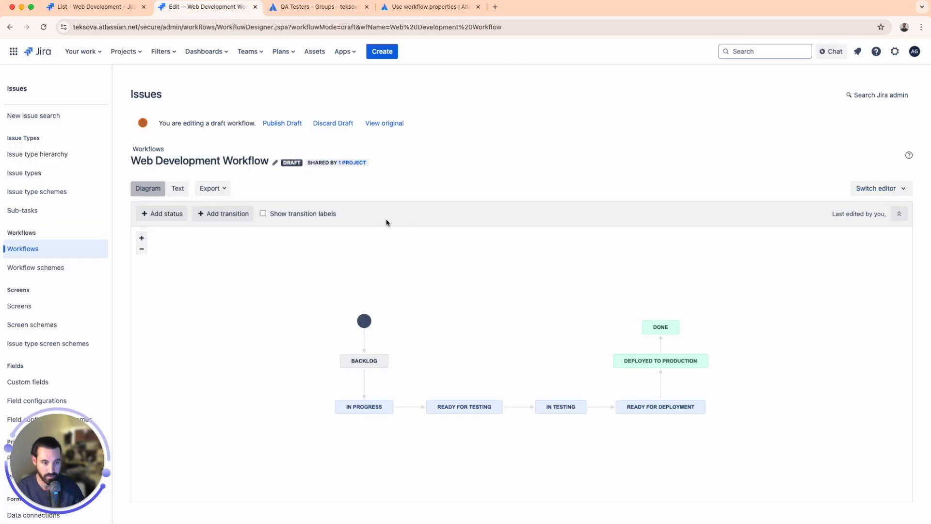
left_click(518, 410)
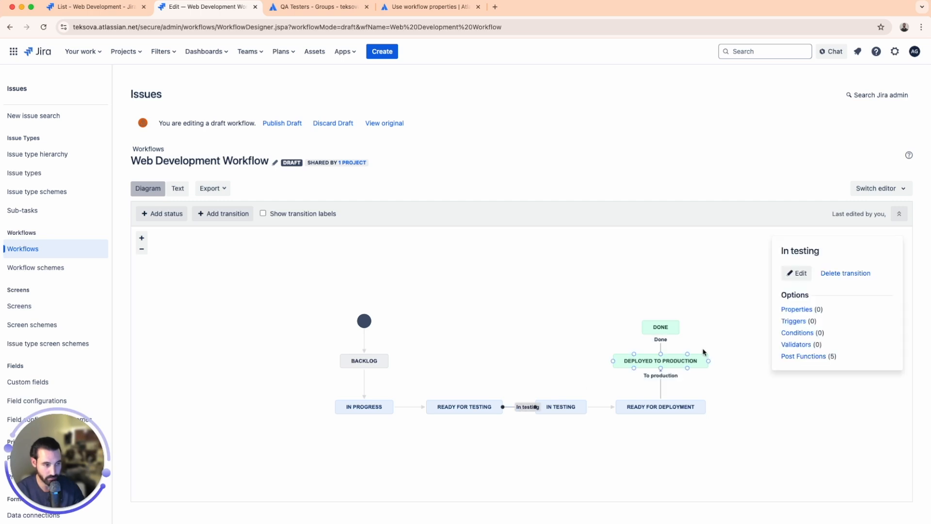
left_click(797, 311)
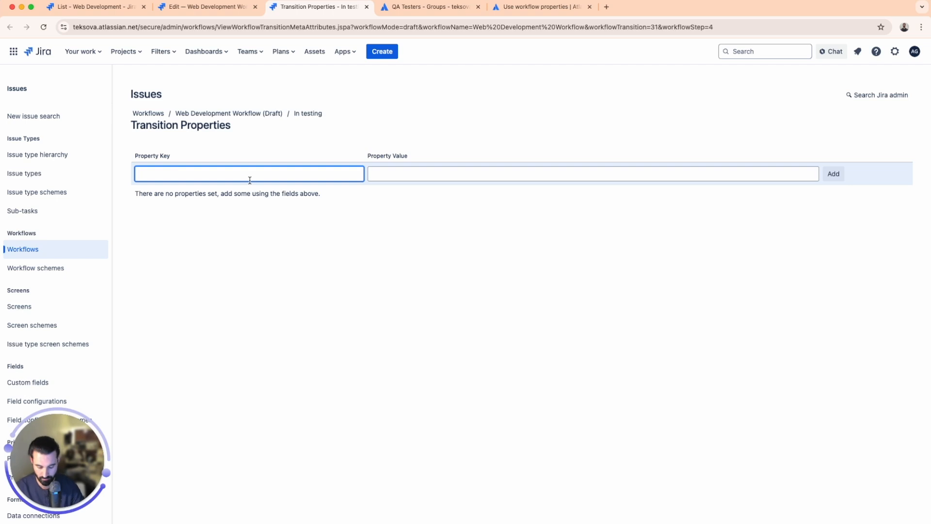
- Add the property jira.permission.transition with the value QA Testers to the In testing transition, consulting the workflow properties documentation
type("jira")
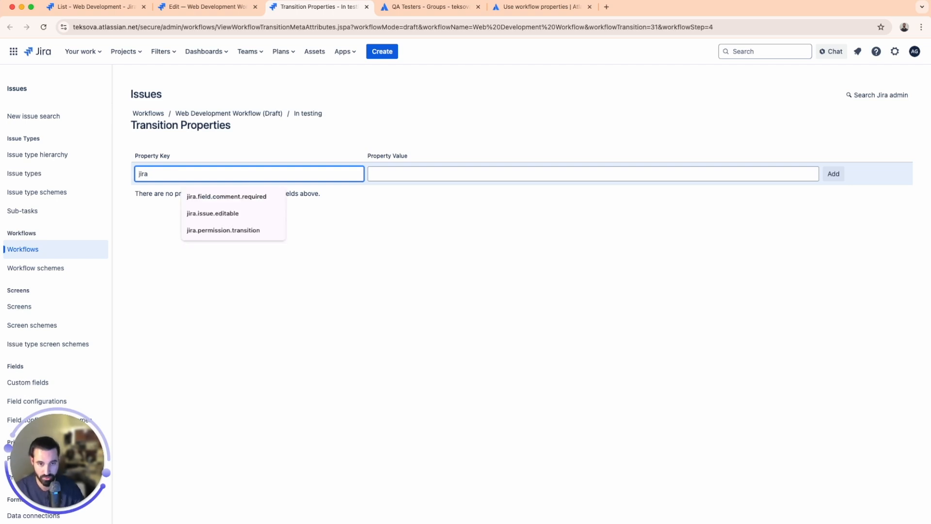
key("Down")
key("Down")
key("Down")
key("Tab")
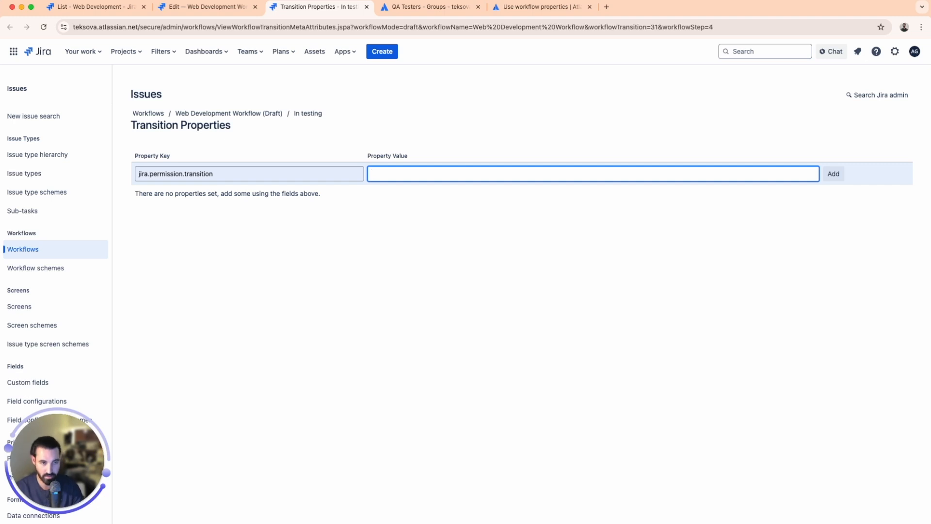
type("QA")
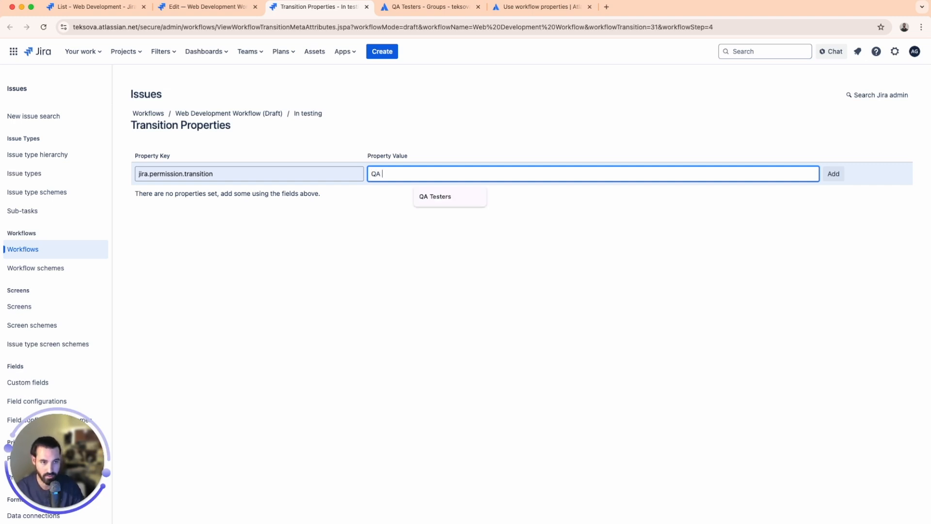
key("Down")
key("Return")
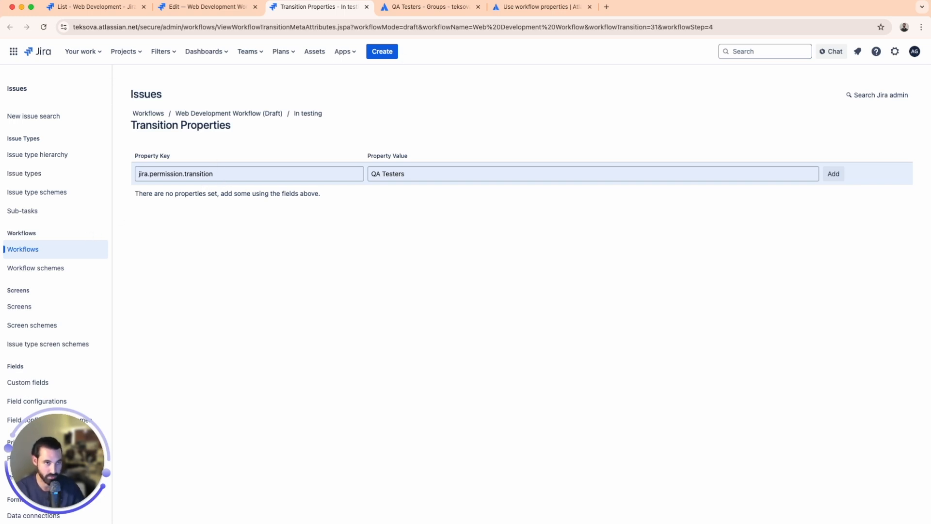
left_click(549, 10)
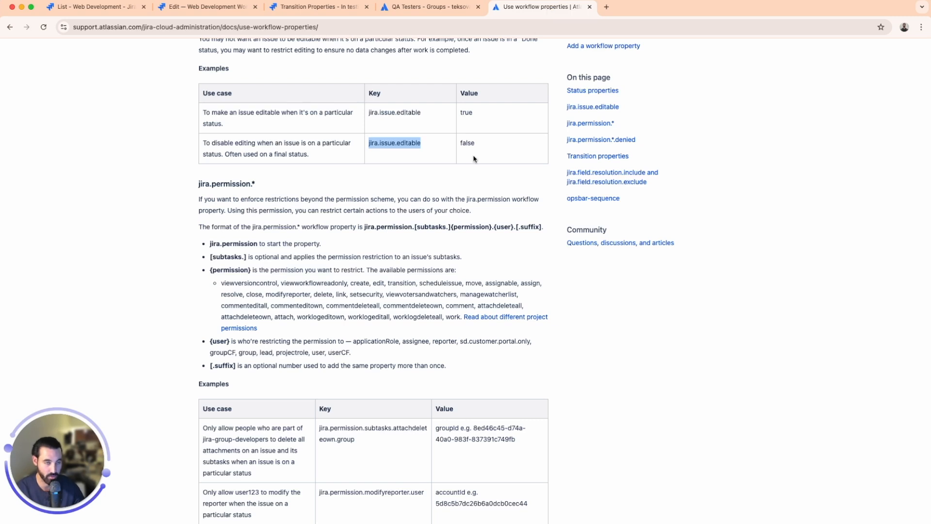
left_click(342, 10)
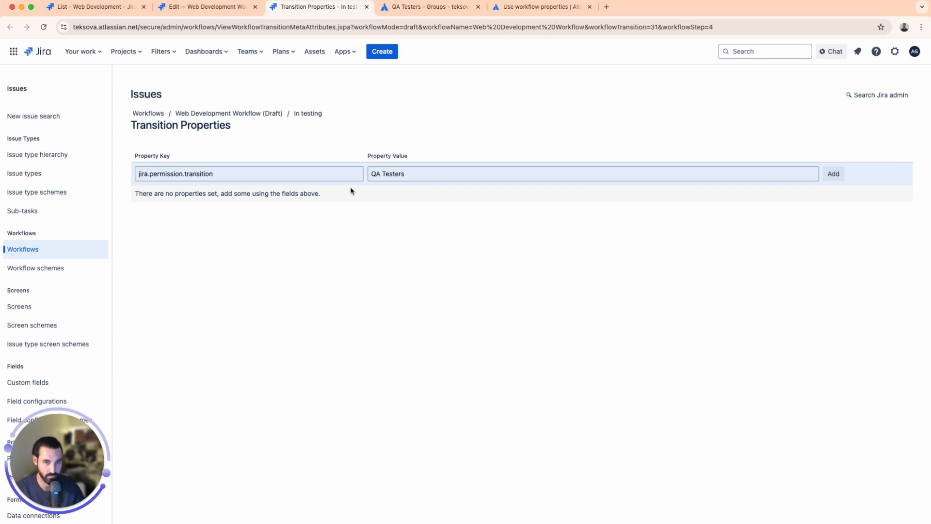
left_click(837, 178)
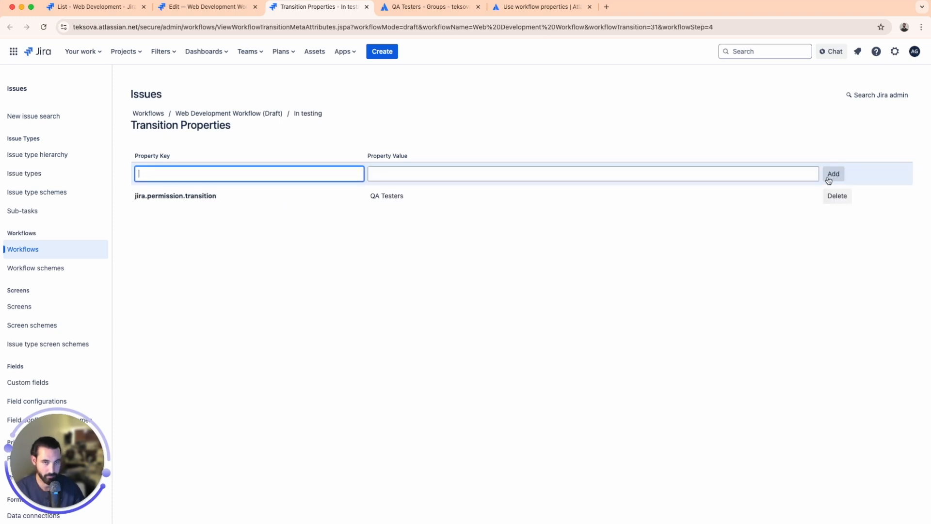
- Return to the workflow diagram and open the properties of the Done status
left_click(209, 6)
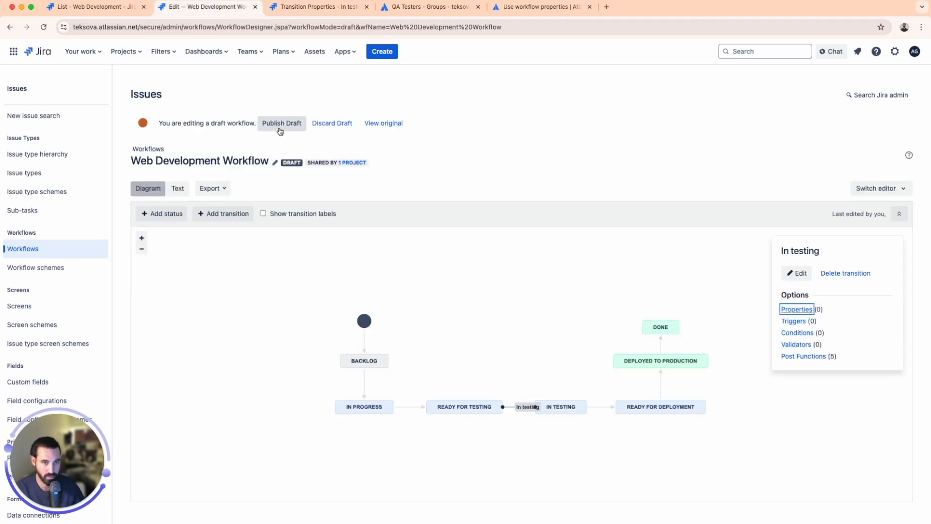
left_click(820, 310)
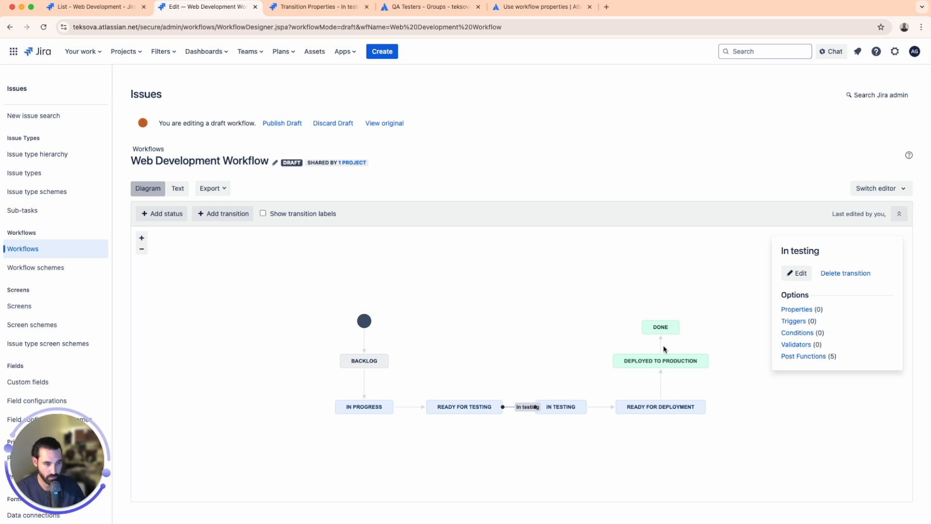
left_click(667, 328)
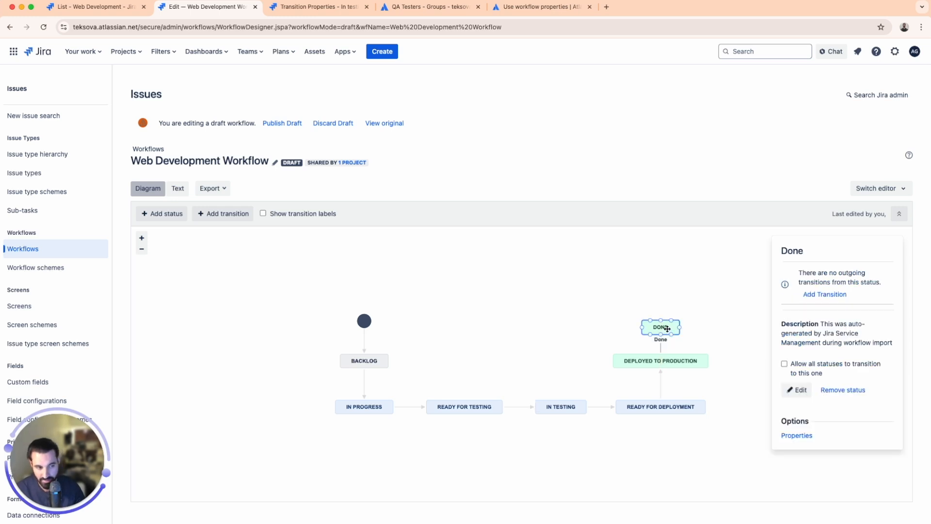
left_click(805, 435)
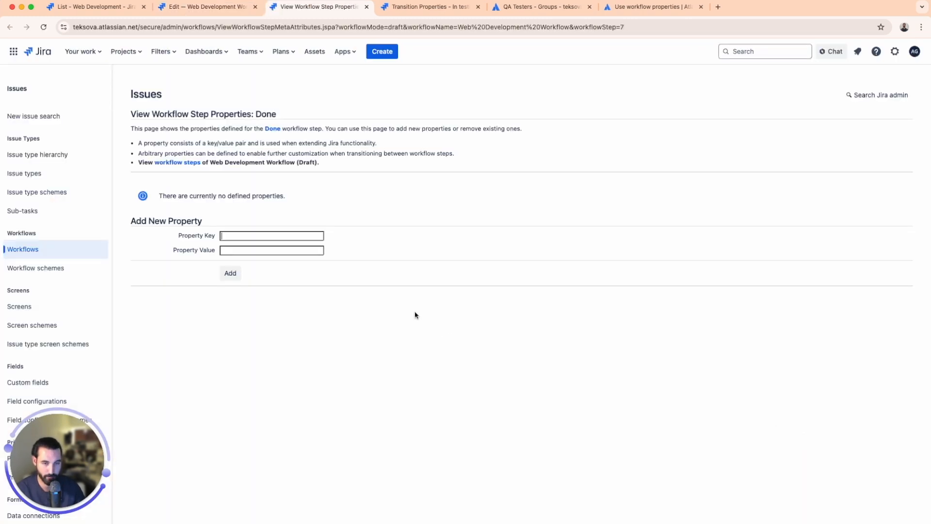
- Add the property jira.issue.editable with the value false to the Done status
left_click(289, 238)
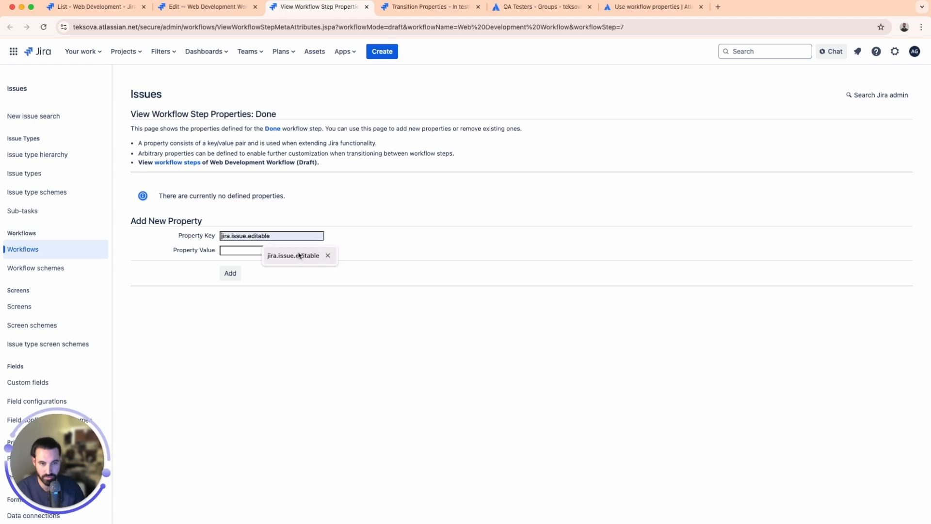
left_click(293, 256)
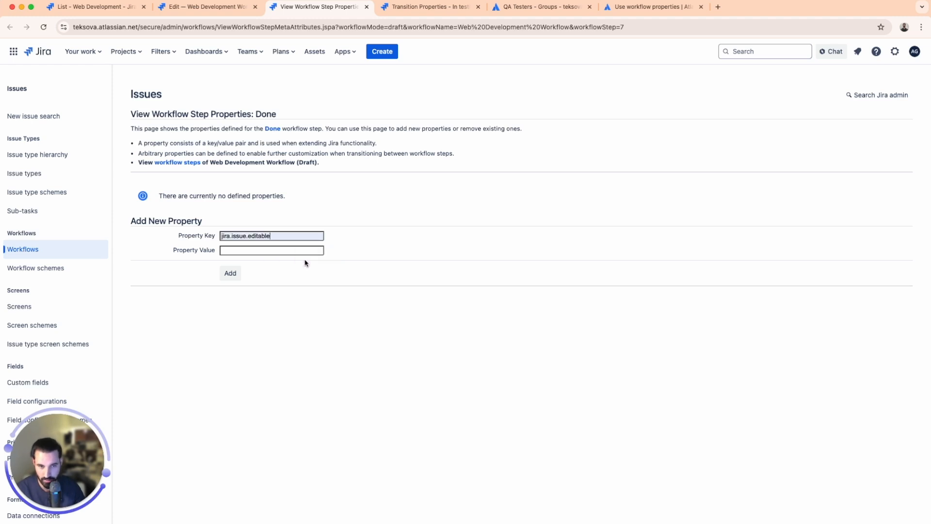
left_click(288, 249)
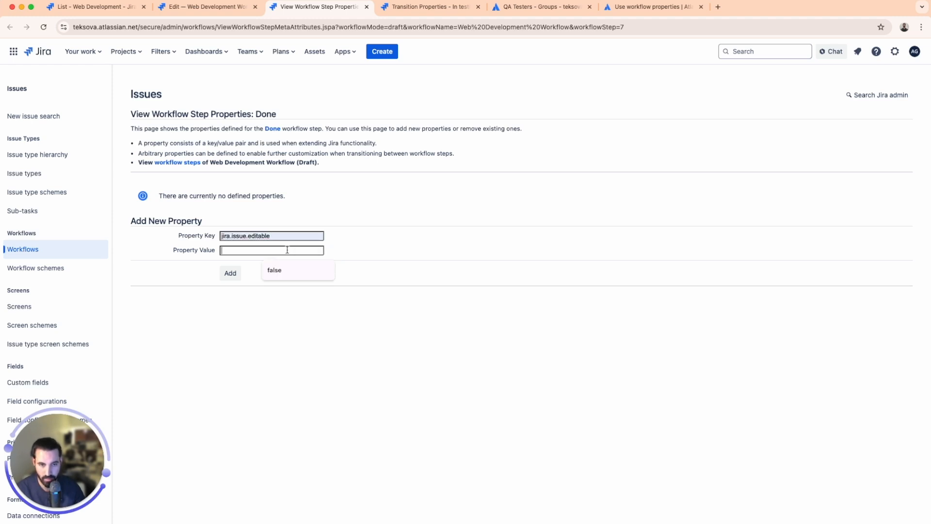
left_click(287, 271)
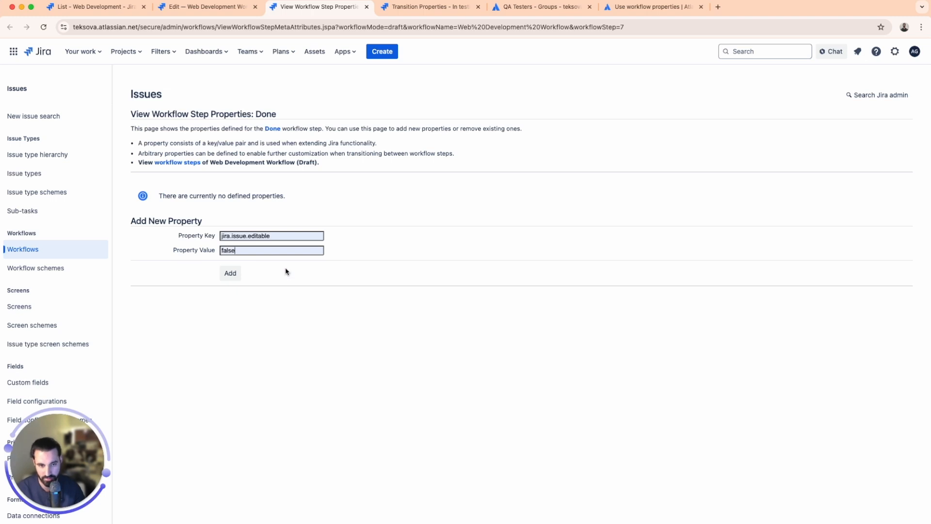
left_click(231, 274)
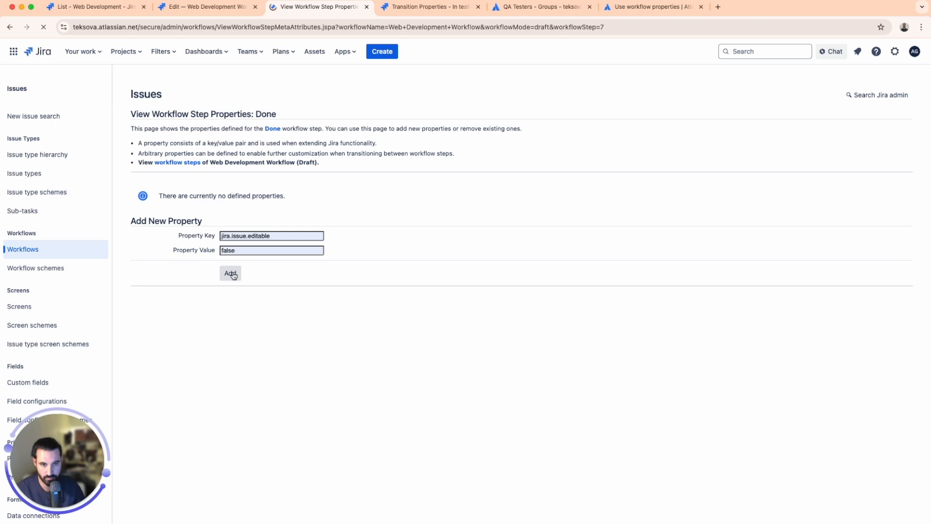
- Publish the Web Development Workflow draft without saving a backup copy
left_click(208, 8)
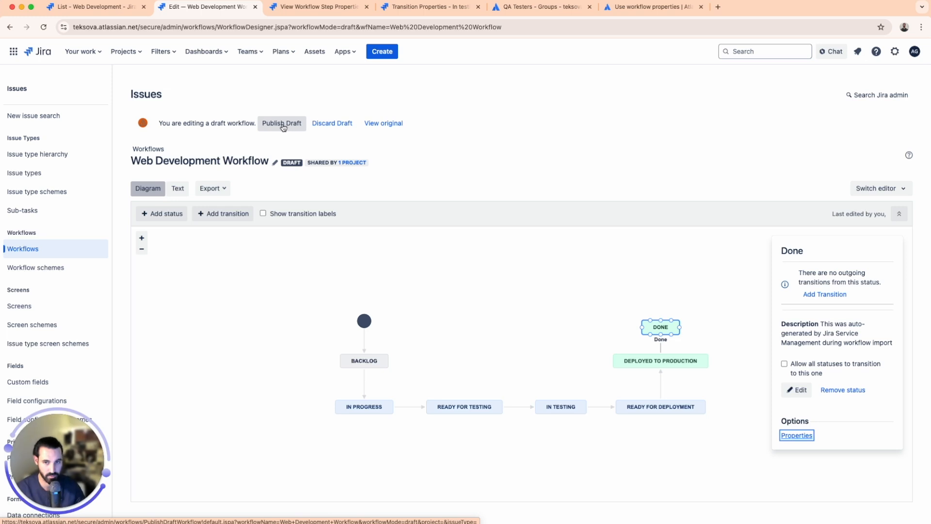
left_click(283, 124)
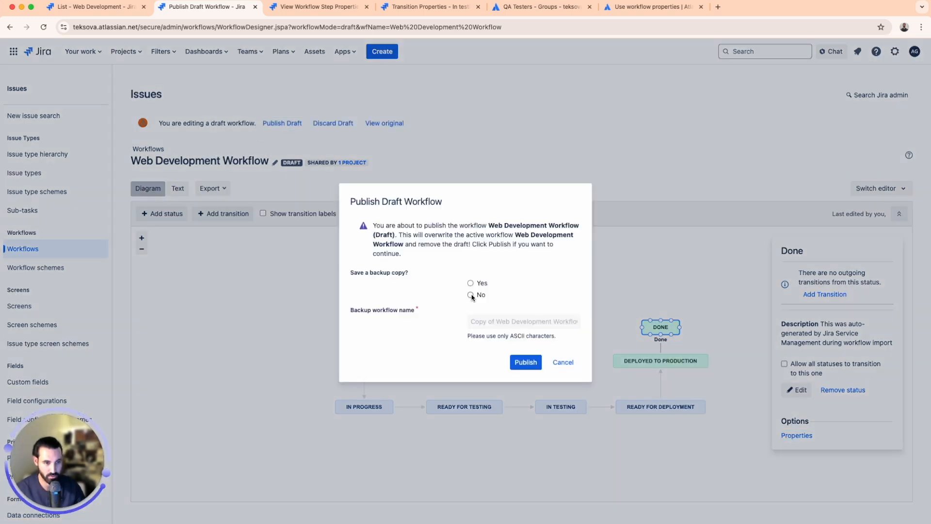
left_click(471, 296)
left_click(535, 368)
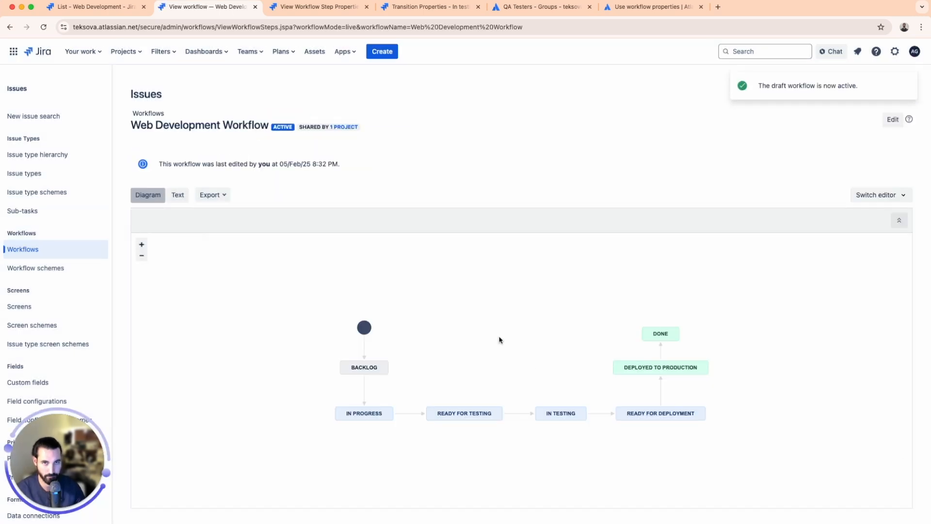
- In the Web Development project list, open epic WD-3 Shopping Cart & Checkout and its child issue WD-24
left_click(128, 10)
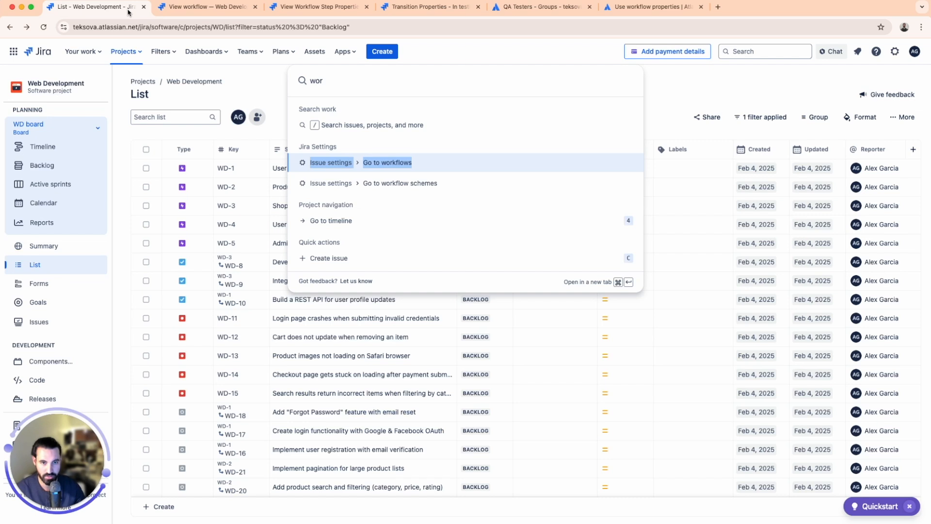
left_click(265, 87)
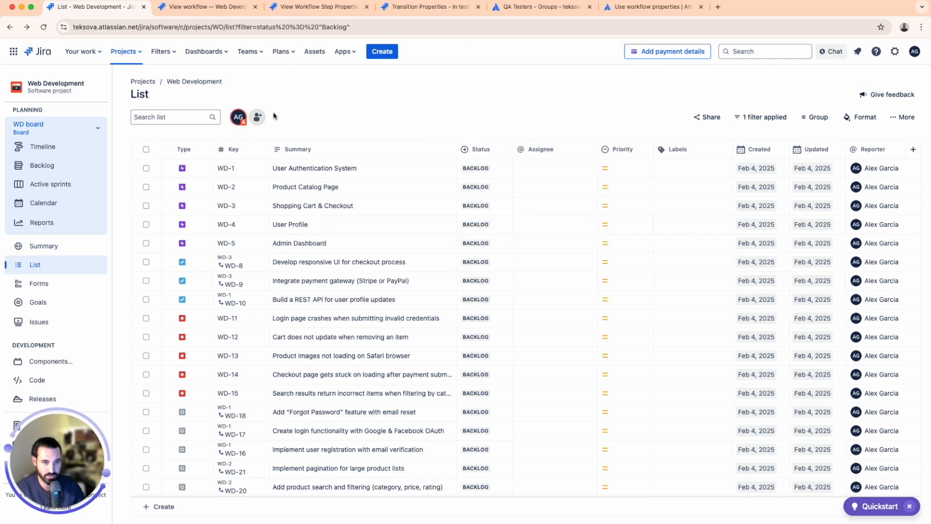
left_click(228, 207)
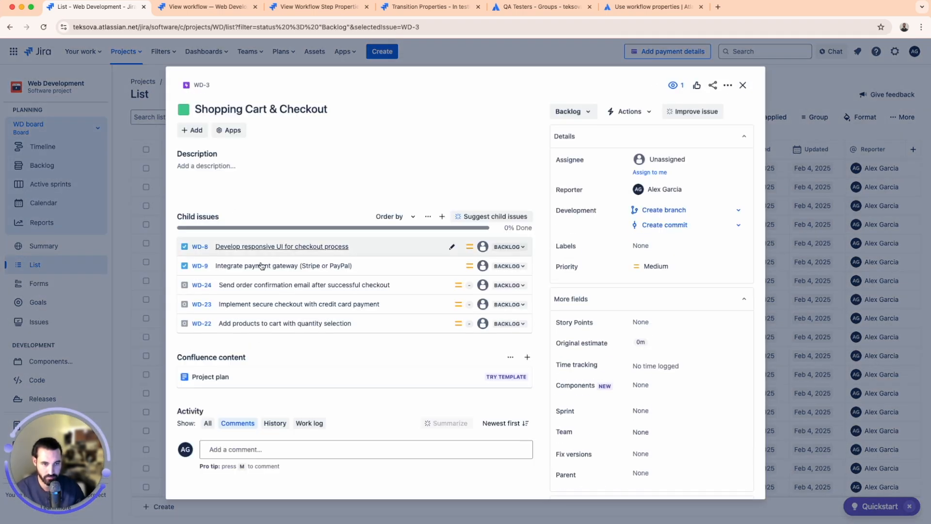
left_click(288, 289)
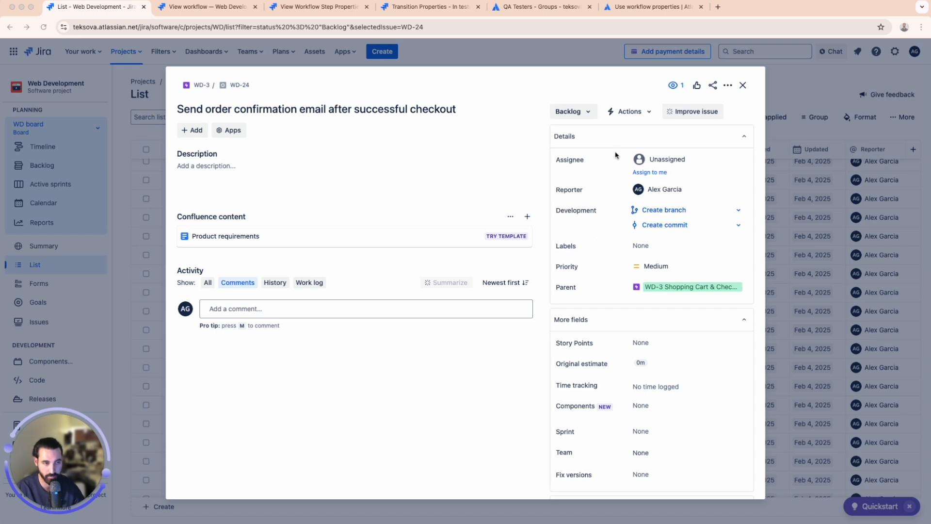
- Check the workflow diagram and advance issue WD-24 through In Progress and Ready for testing to In Testing
left_click(230, 12)
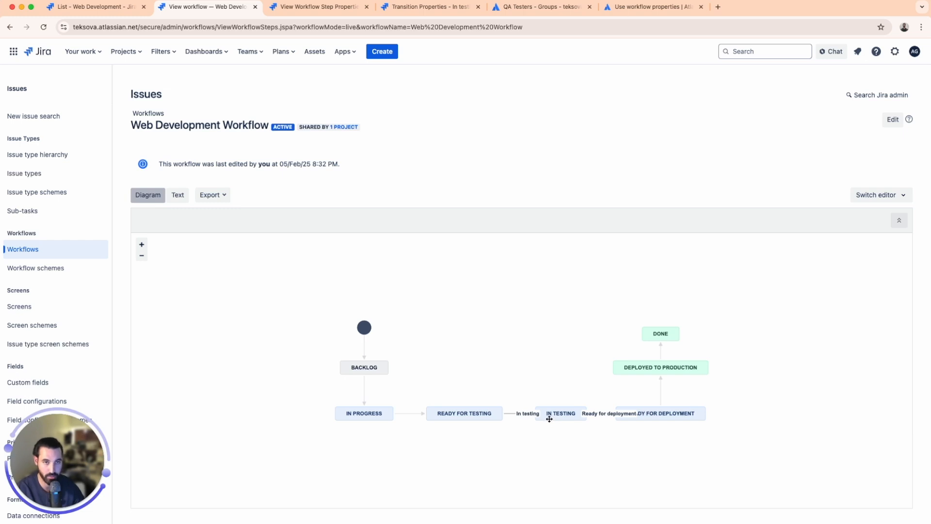
left_click(108, 8)
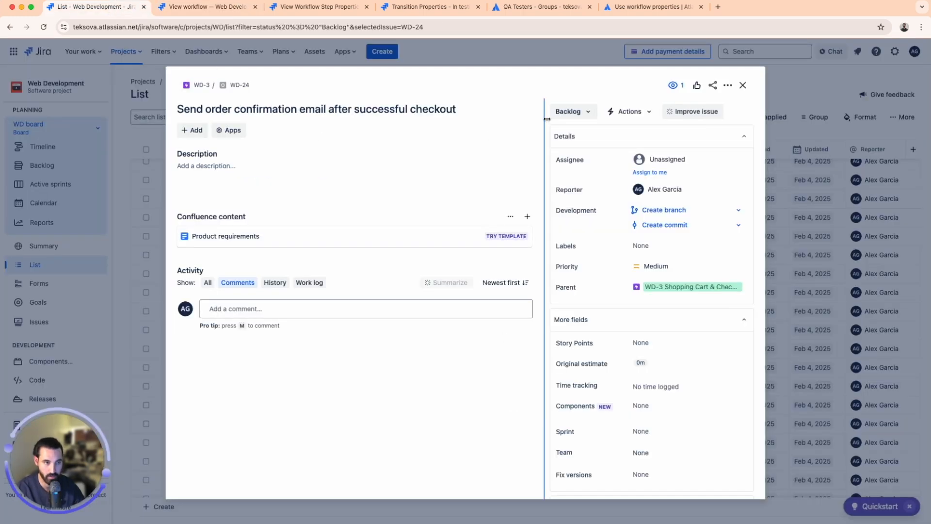
left_click(575, 112)
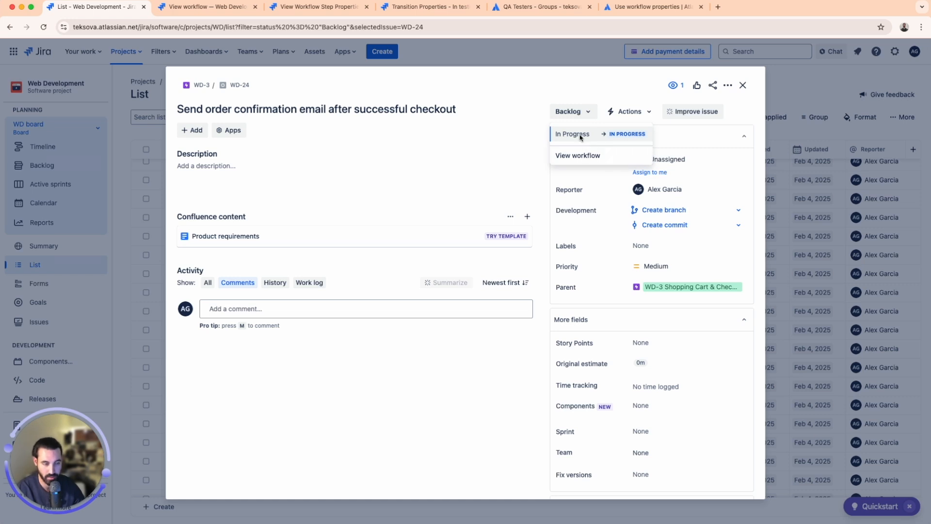
left_click(580, 136)
left_click(598, 114)
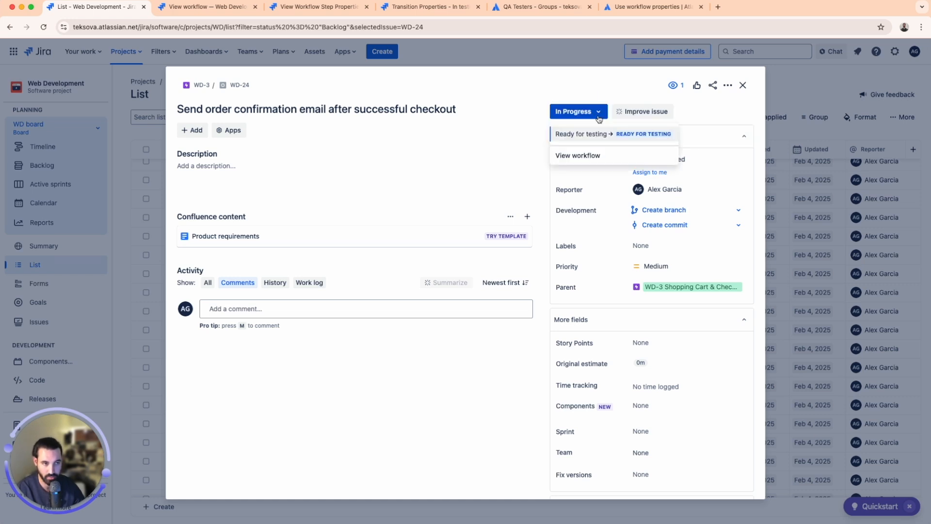
left_click(601, 134)
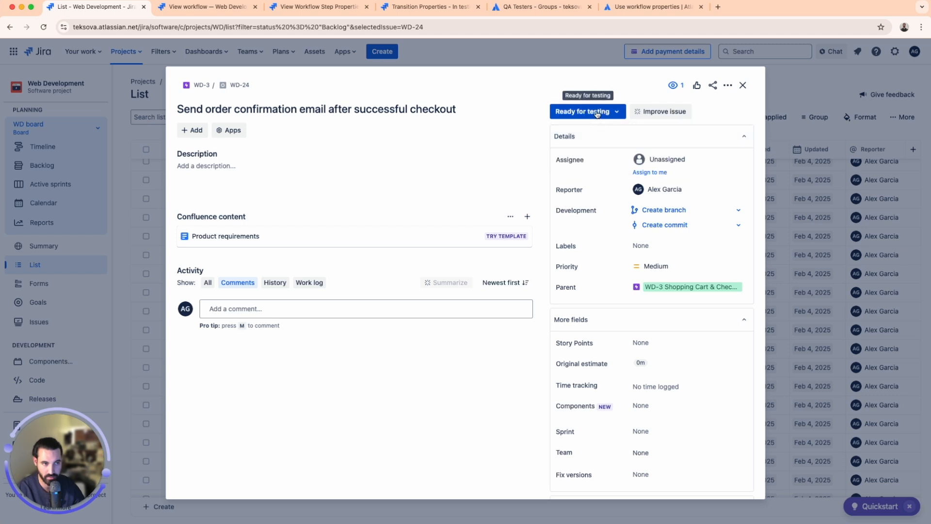
left_click(598, 114)
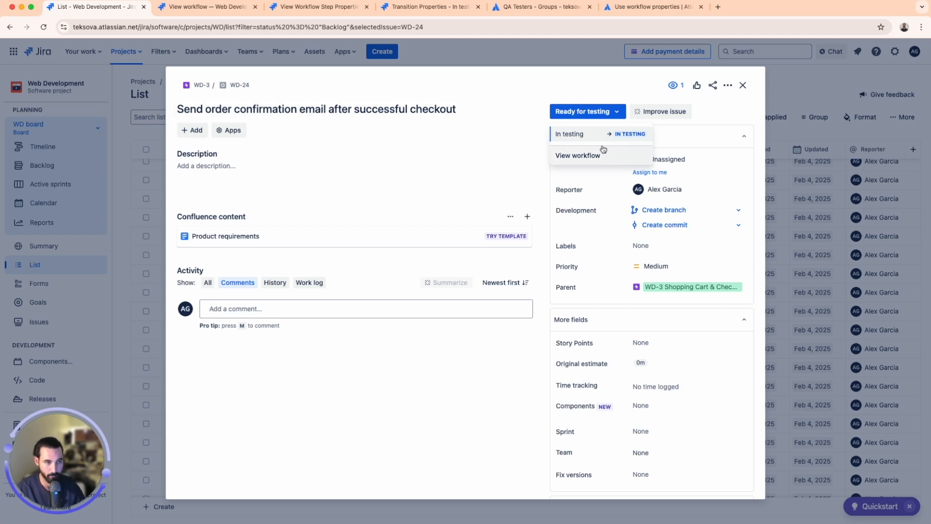
left_click(575, 138)
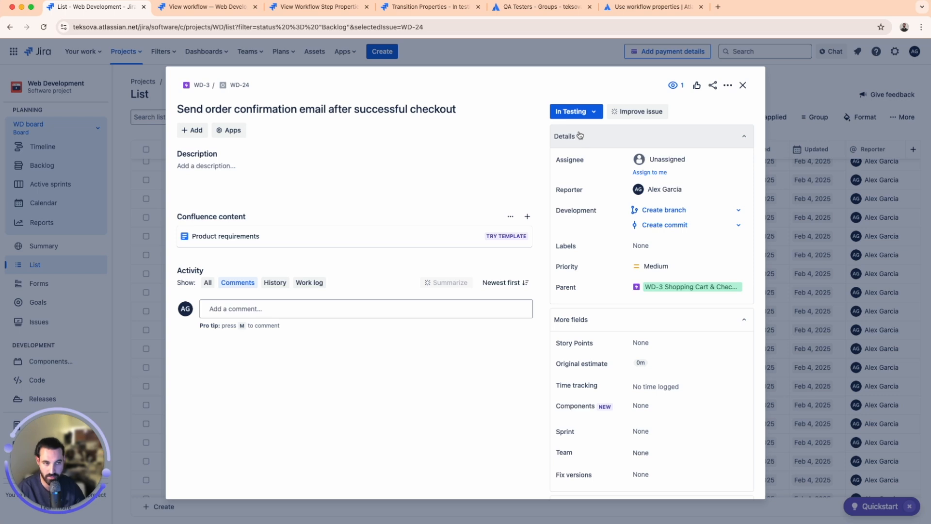
- Advance WD-24 through Ready for deployment to the Deployed to Production status
left_click(594, 112)
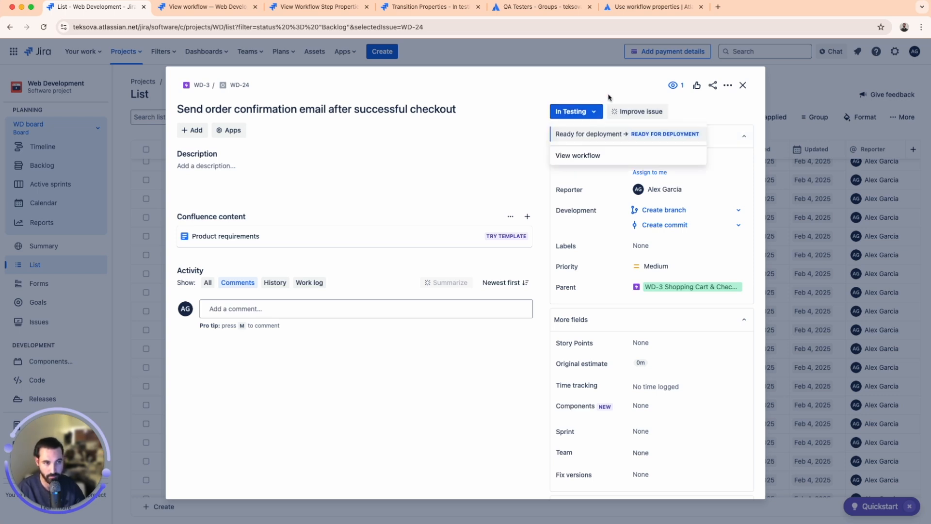
left_click(619, 139)
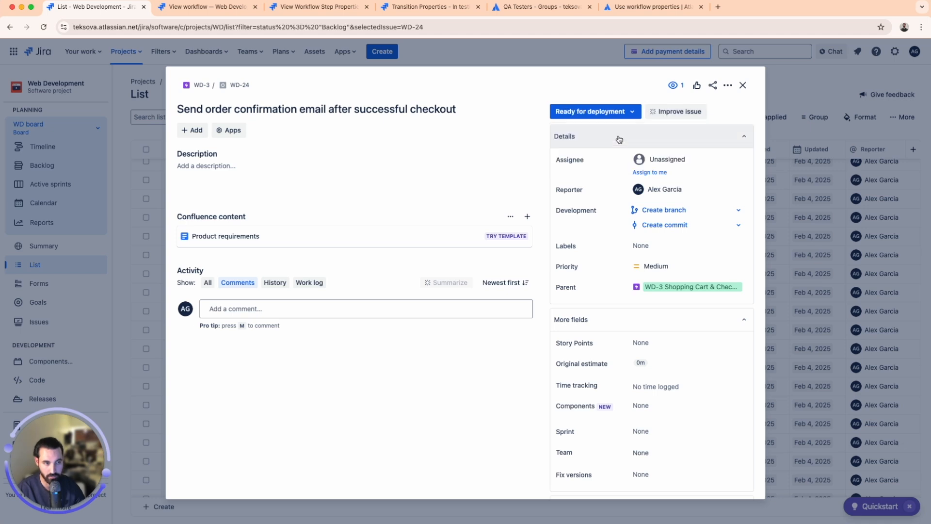
left_click(628, 116)
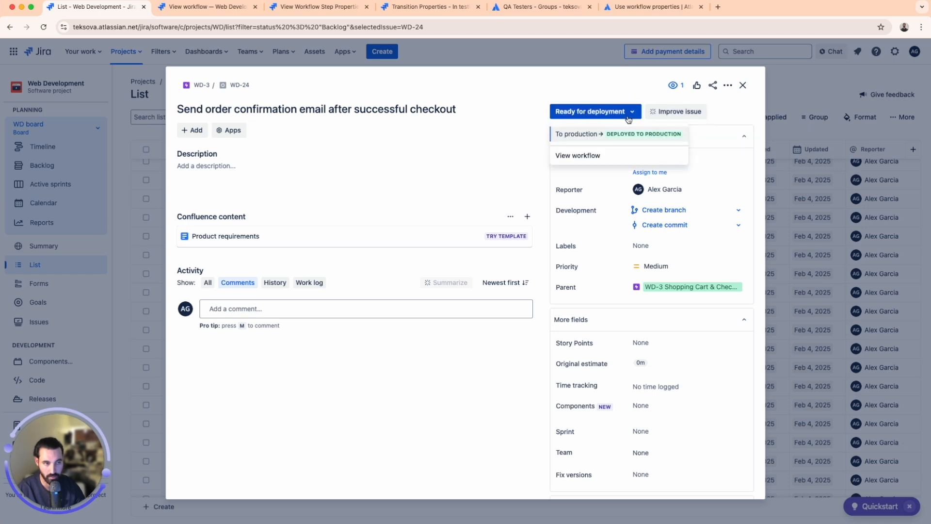
left_click(625, 135)
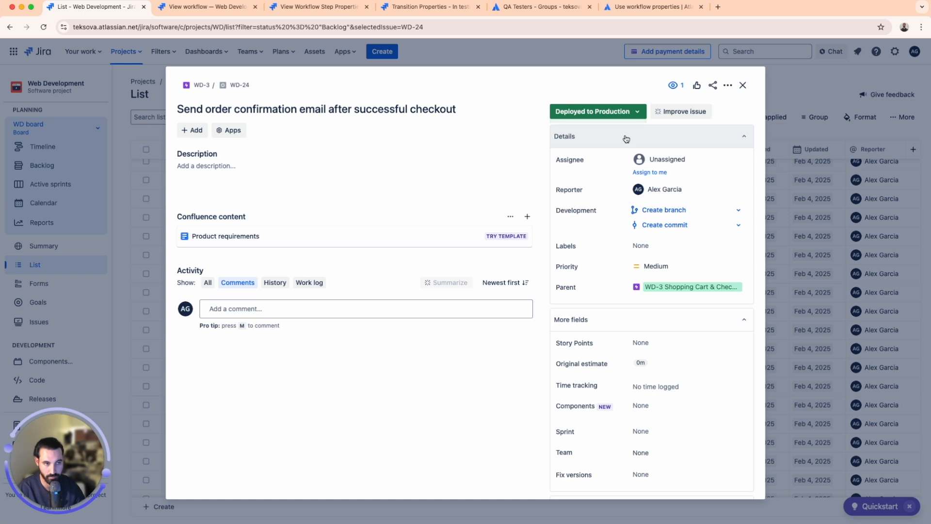
- Test that WD-24 is editable by setting its priority to Highest, Low and finally Lowest
left_click(218, 9)
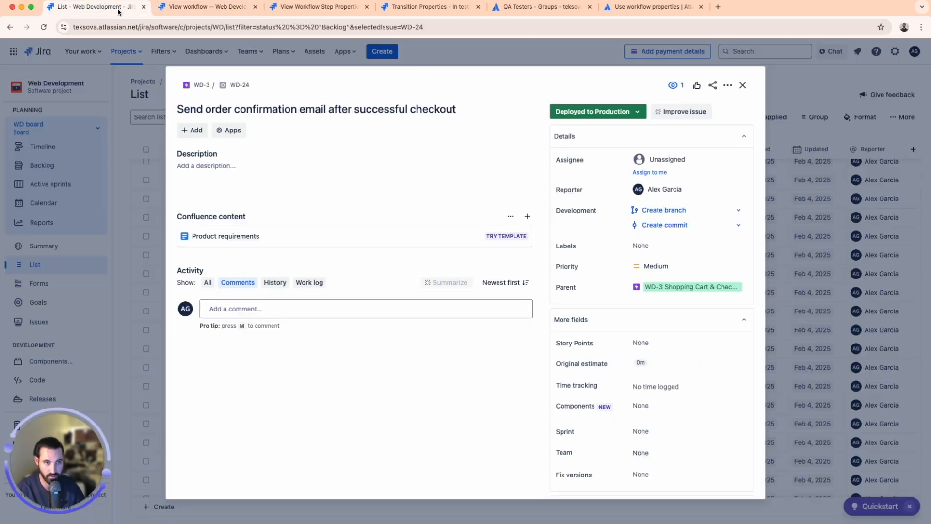
left_click(92, 7)
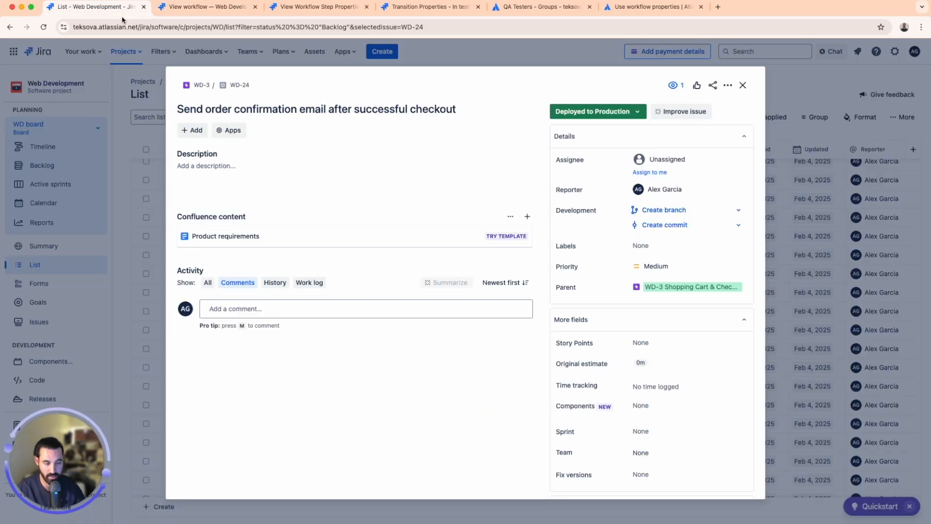
left_click(660, 267)
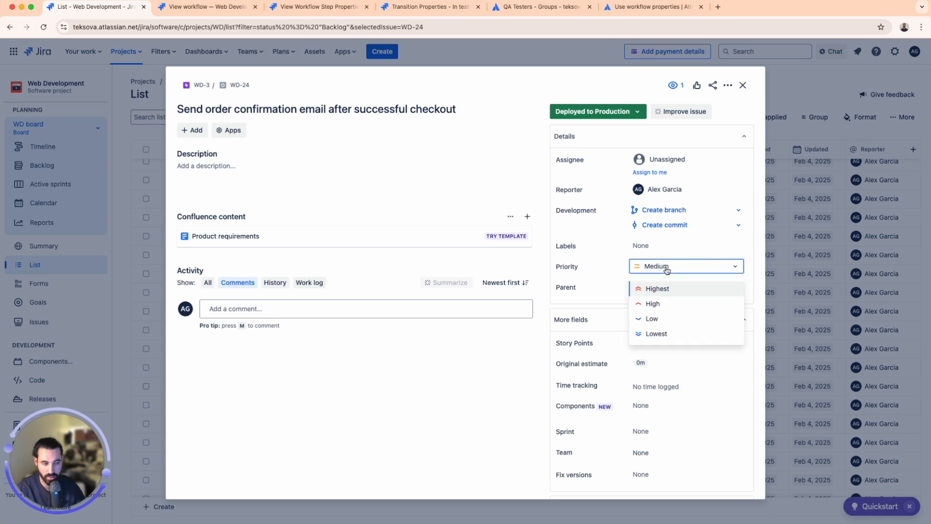
left_click(658, 289)
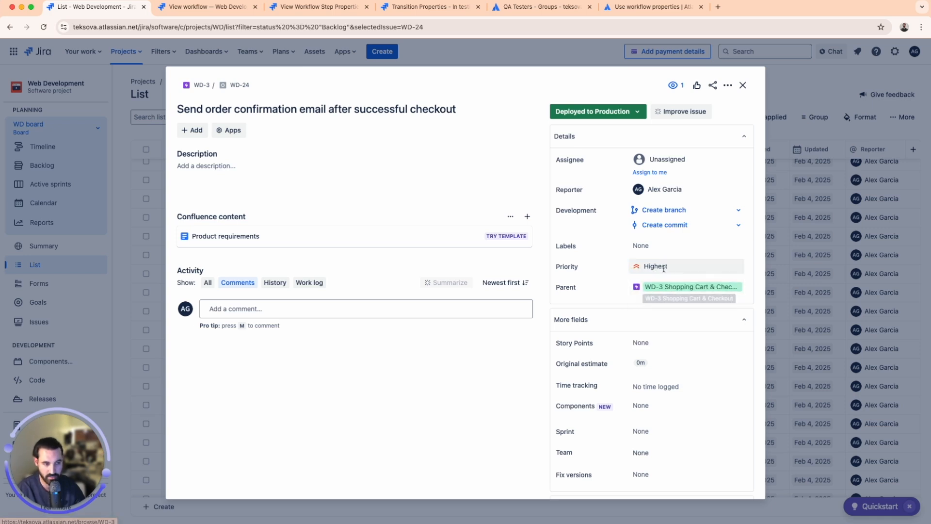
left_click(660, 267)
left_click(663, 320)
left_click(679, 266)
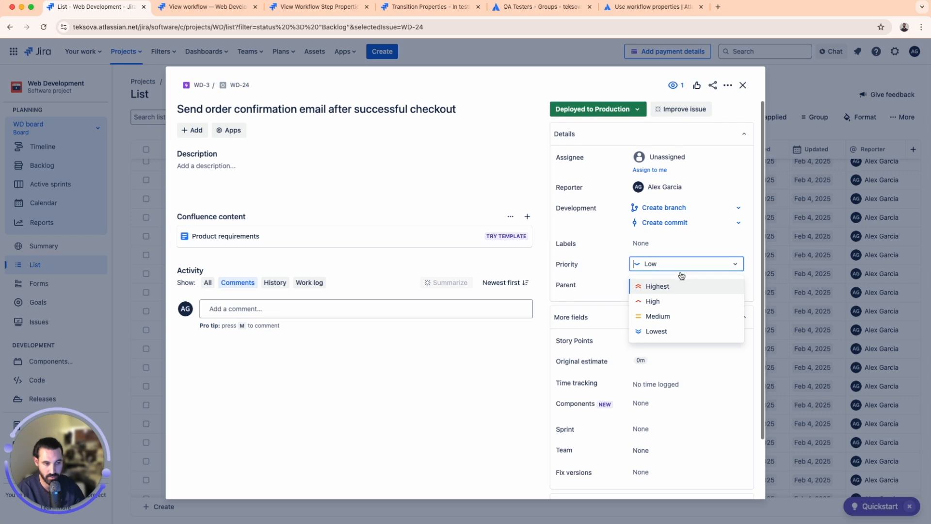
left_click(660, 331)
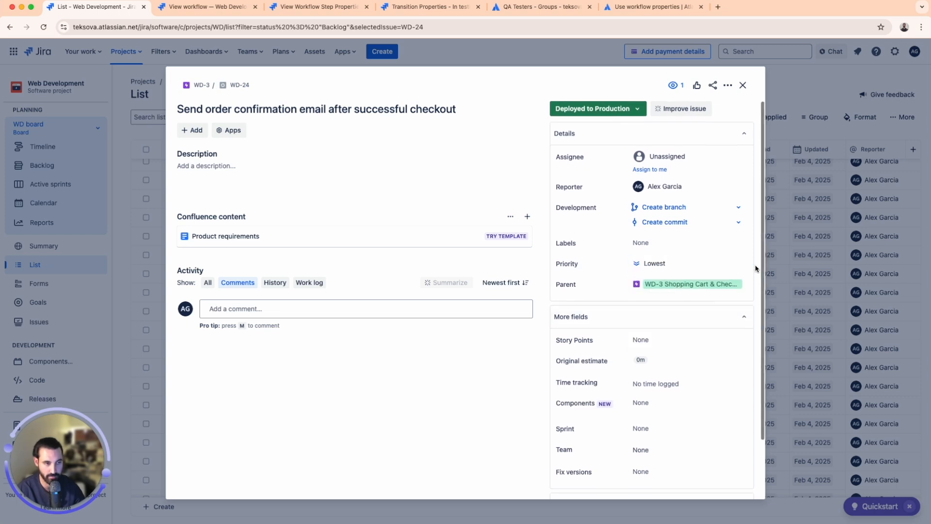
- Transition WD-24 from Deployed to Production to the Done status
left_click(636, 110)
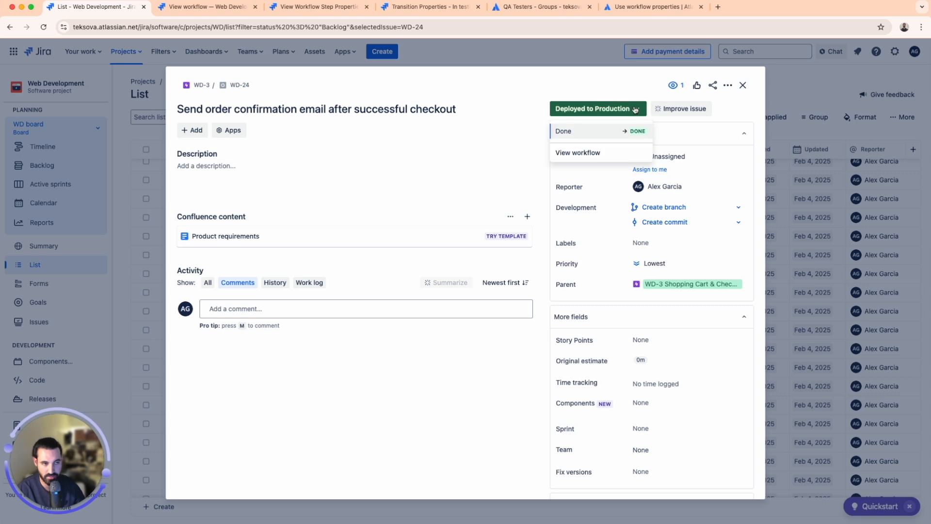
left_click(625, 131)
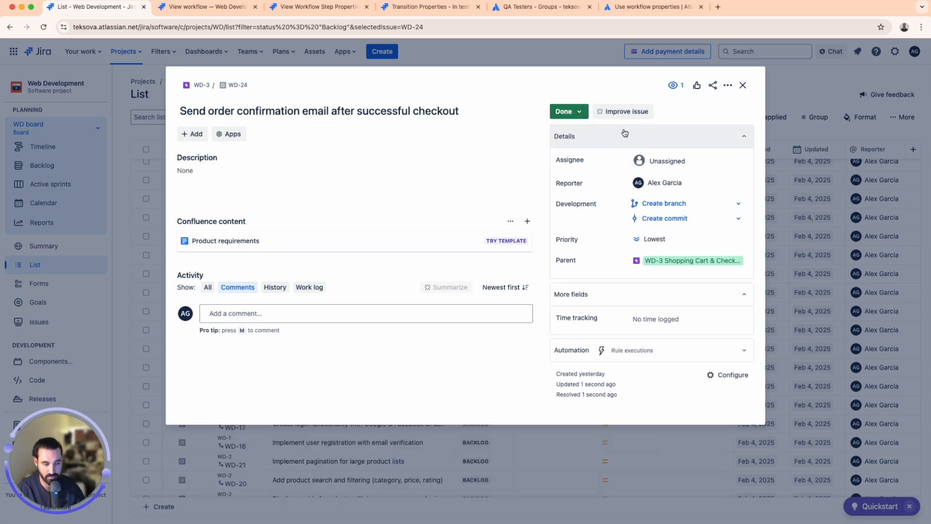